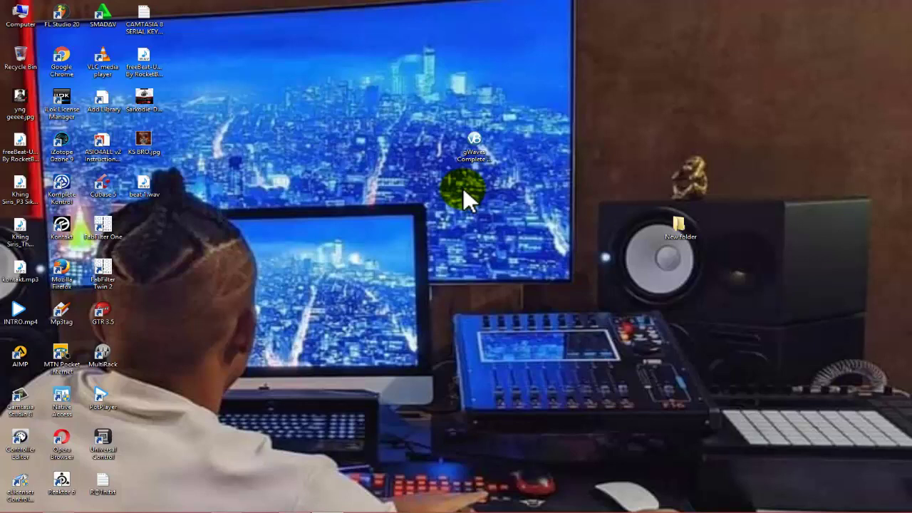
- Select the Waves Complete setup file and check its details: version 8.0.1.1, 571 MB
click(482, 142)
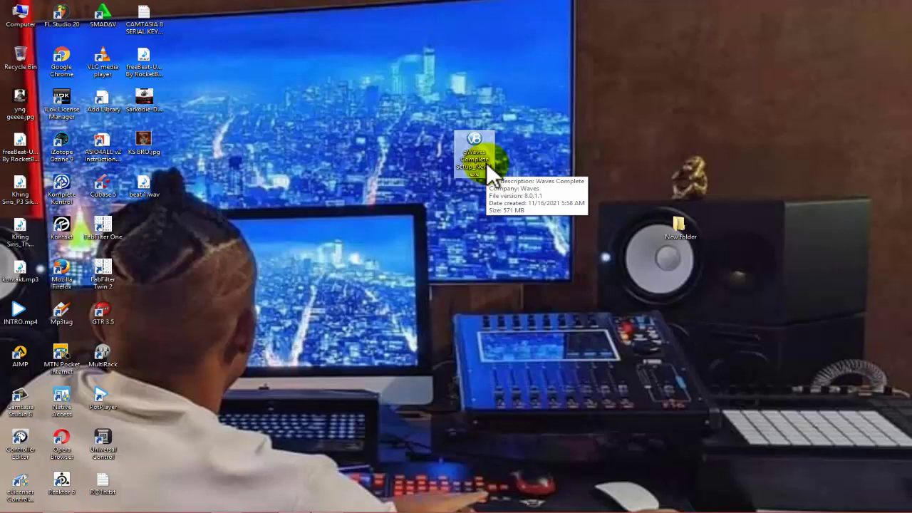
click(492, 155)
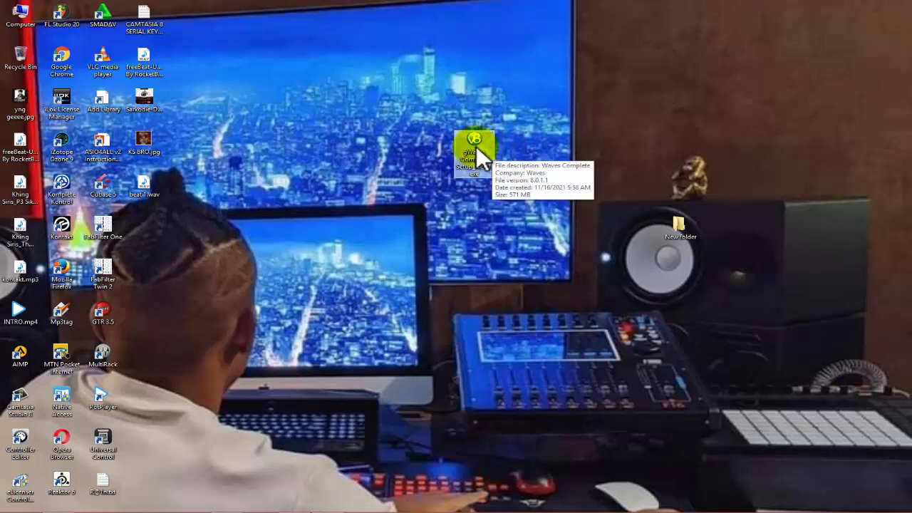
- Run the Waves Complete setup file to bring up the V8 Setup Wizard welcome page
double_click(476, 148)
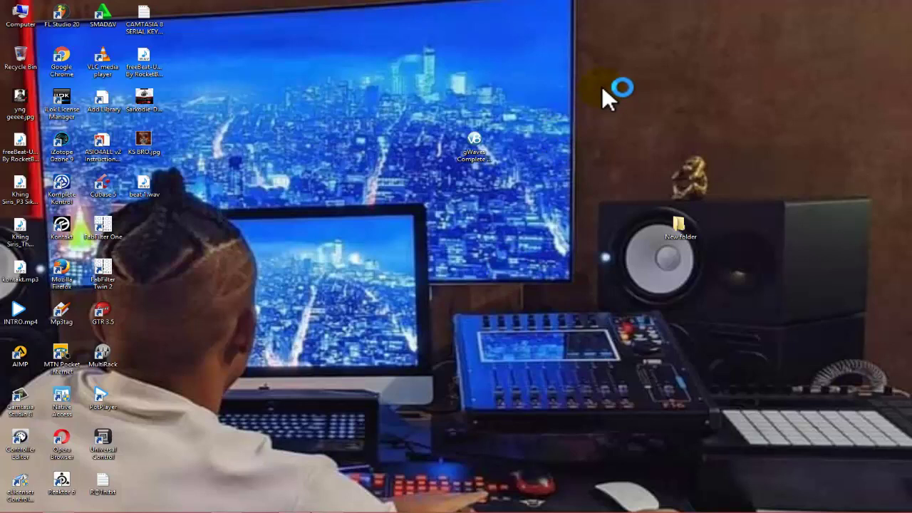
click(484, 139)
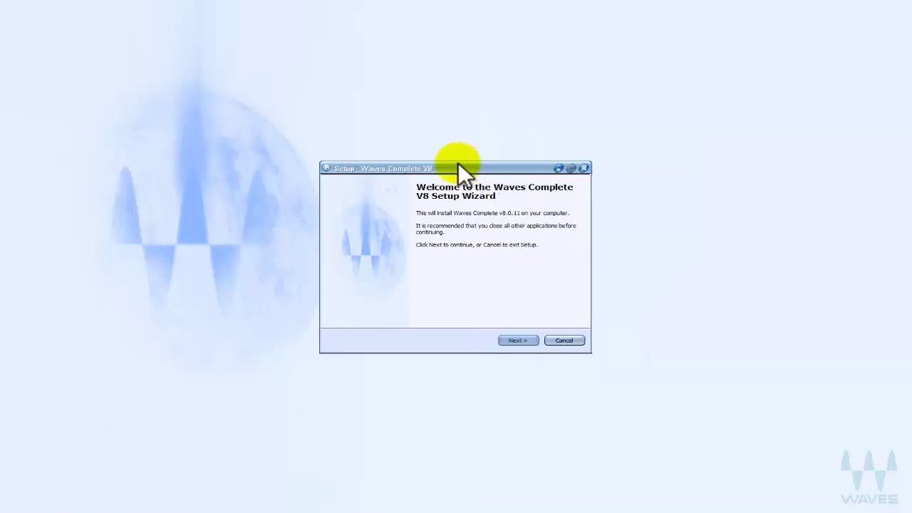
- Move past the welcome page and return to the VST, VST3 and RTAS/TDM destination folders page
click(519, 340)
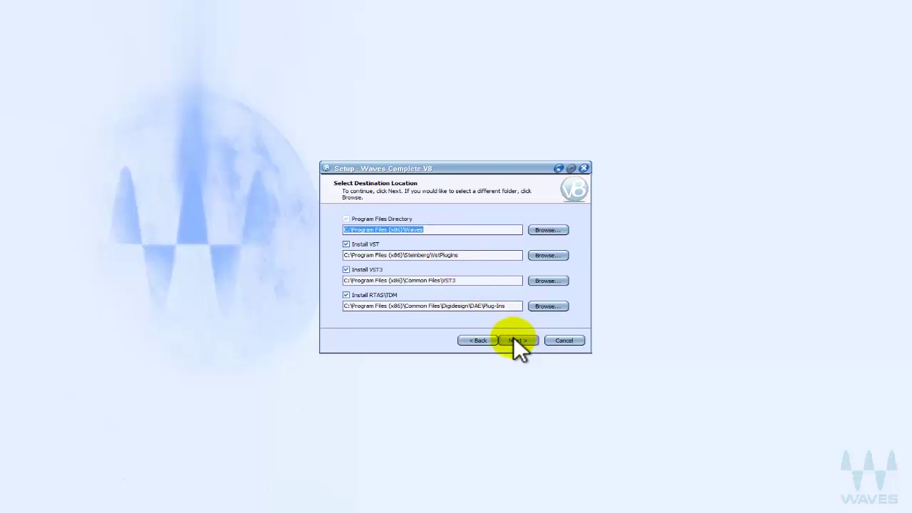
click(514, 337)
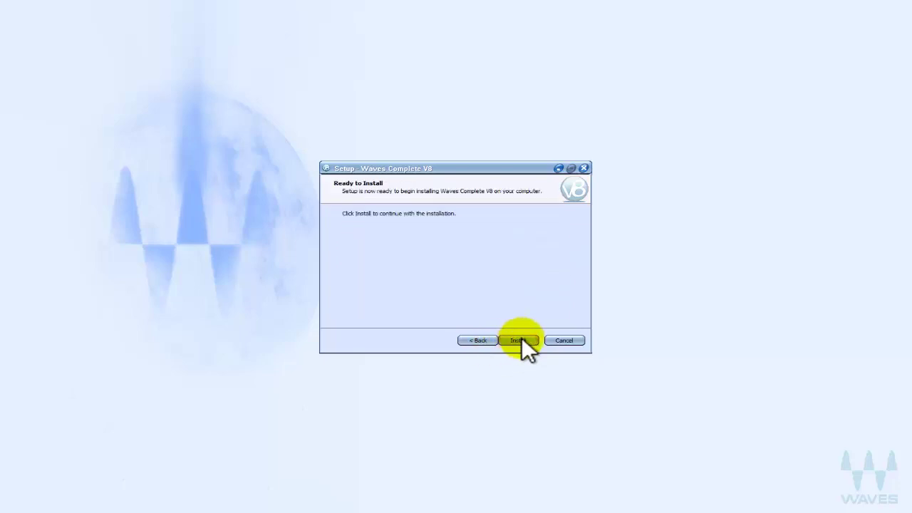
click(477, 340)
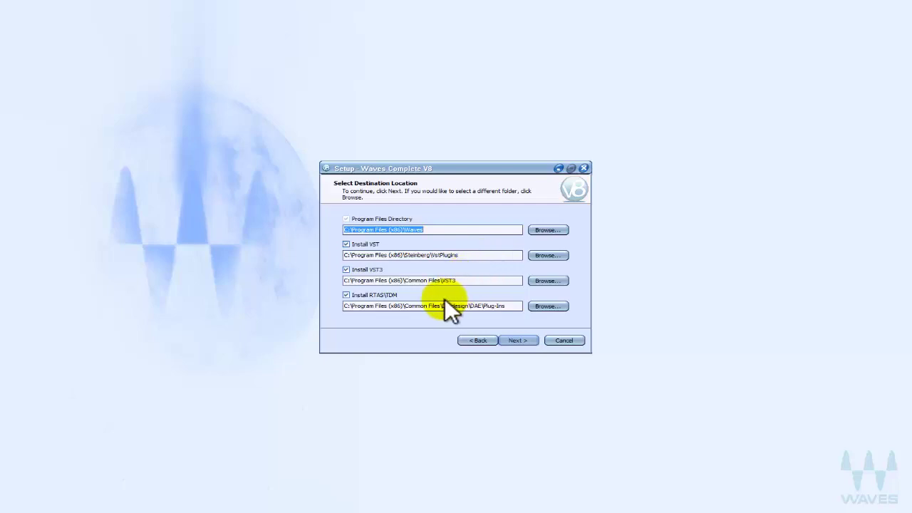
- Turn off the RTAS/TDM install and exit Waves setup without installing
click(346, 295)
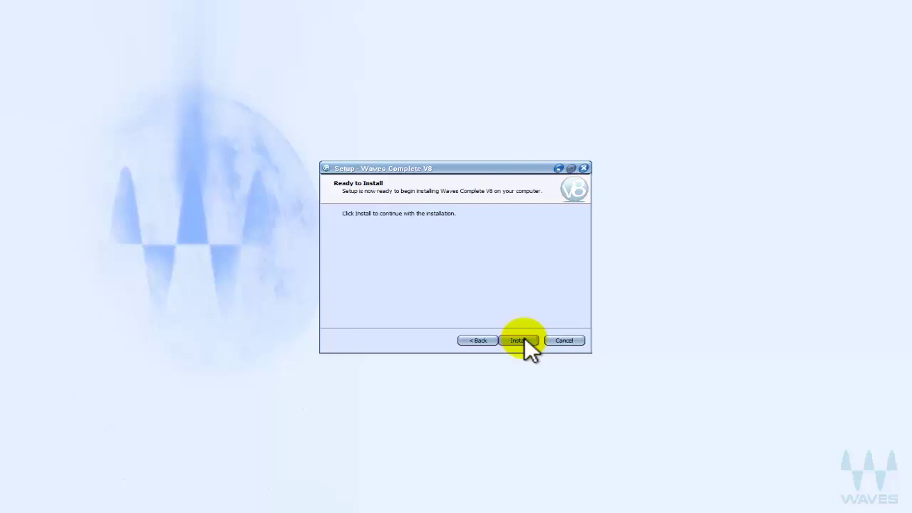
click(585, 167)
click(513, 303)
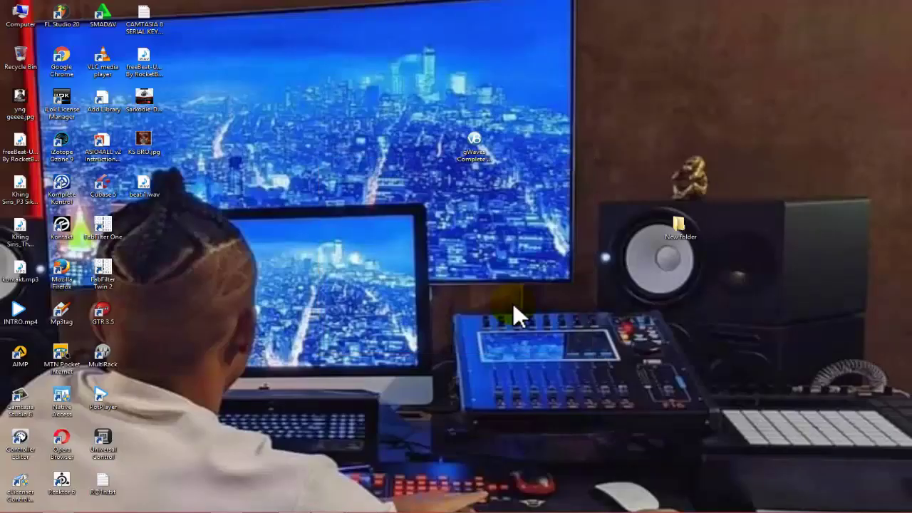
- Deselect the setup file and bring up the desktop shortcut menu
right_click(469, 155)
right_click(372, 228)
click(399, 255)
right_click(399, 258)
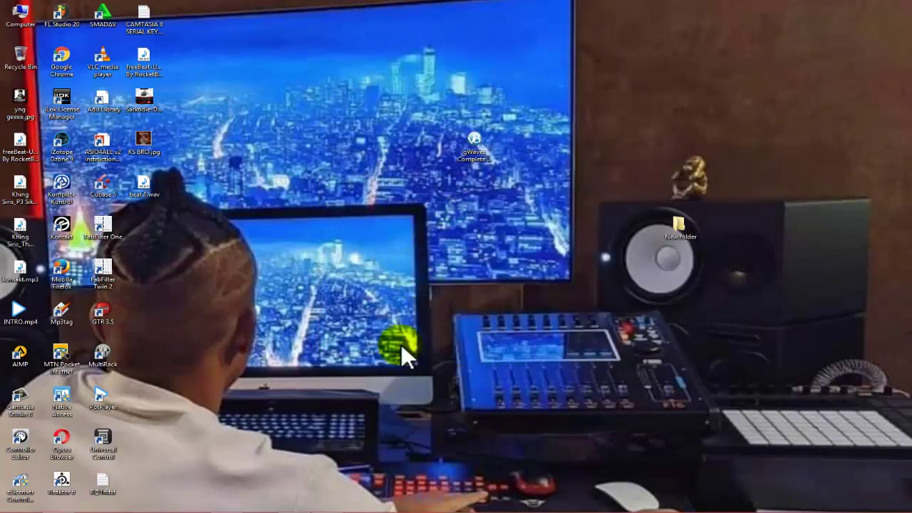
- Launch FL Studio 20 from the taskbar and refresh the desktop
mouse_move(413, 510)
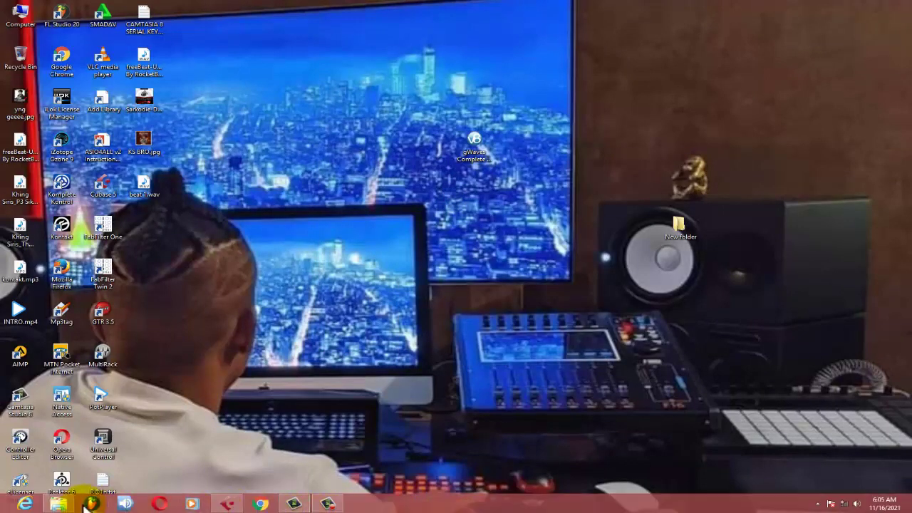
click(89, 505)
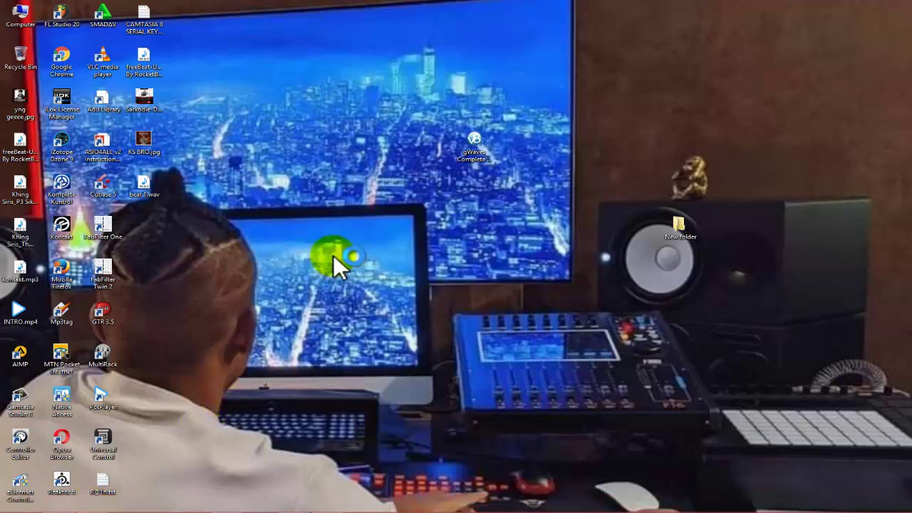
right_click(682, 86)
click(710, 114)
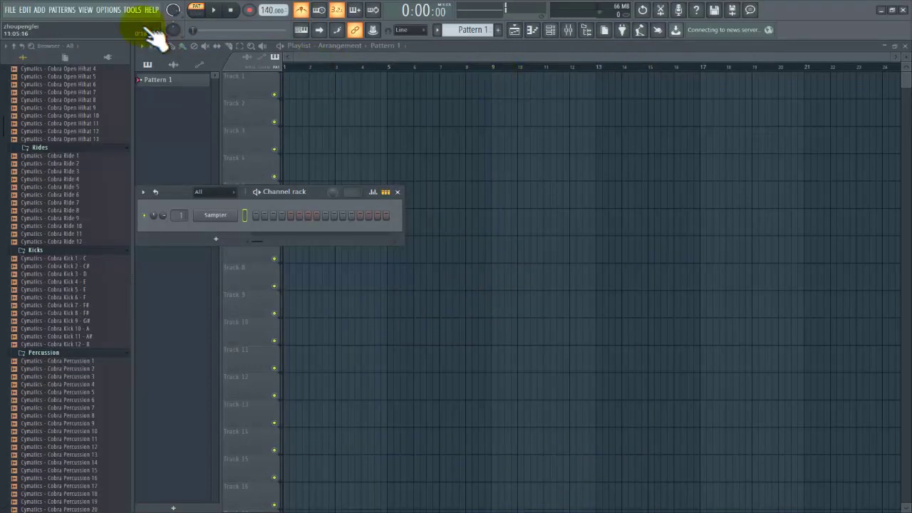
- Open the Plugin Manager via OPTIONS > Manage plugins to see all 781 plugins
click(108, 10)
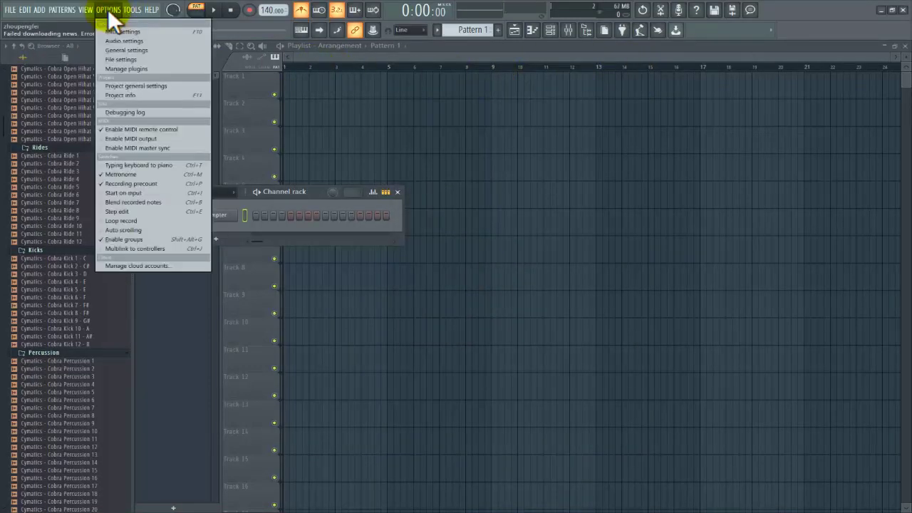
click(132, 68)
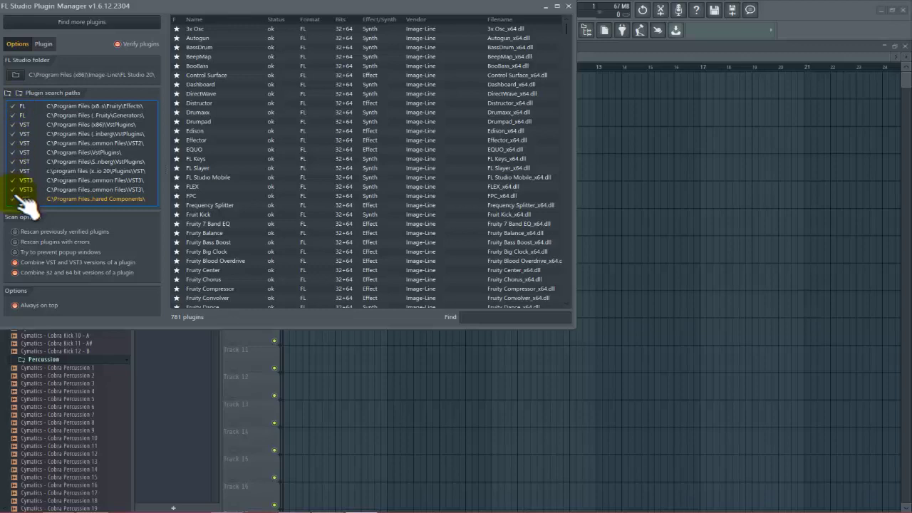
- Browse the plugin list and filter it by 'waves' to find the Waves plugins
click(244, 168)
scroll(246, 171, down, 5)
scroll(320, 242, down, 5)
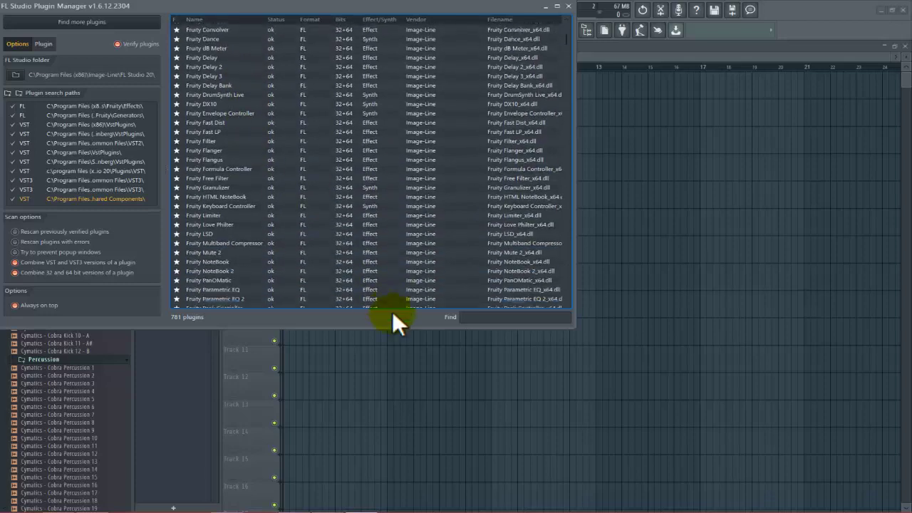
click(499, 318)
text(wa)
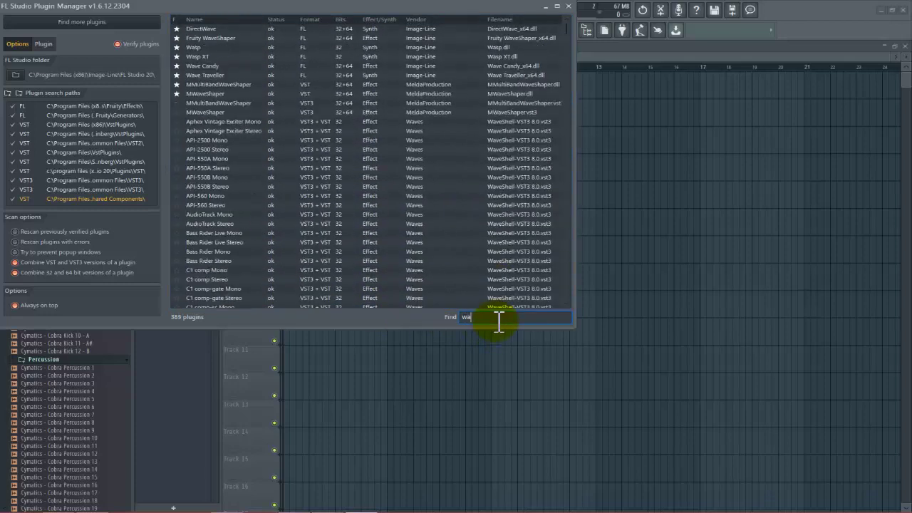
text(c)
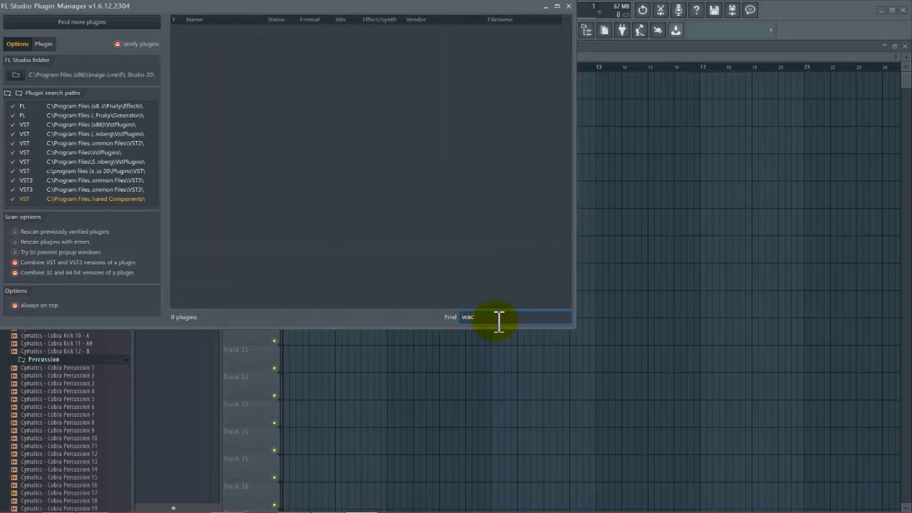
key(BackSpace)
text(v)
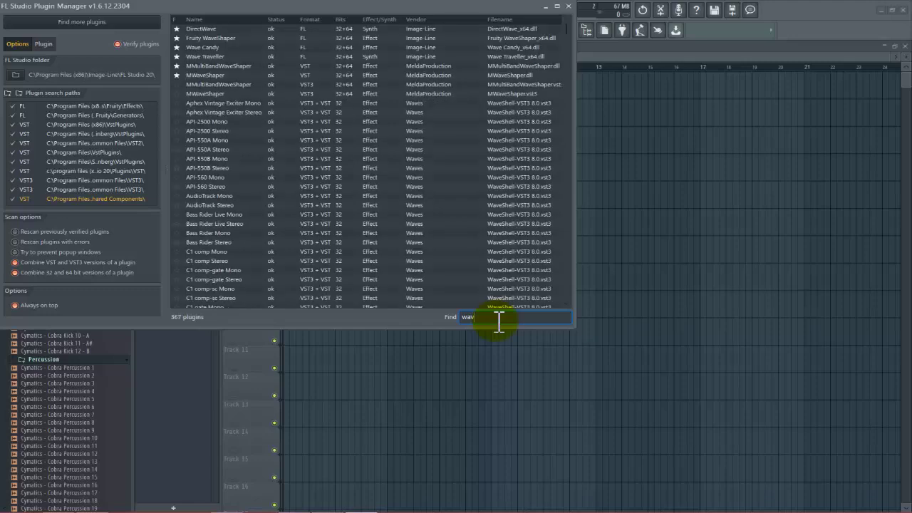
text(w)
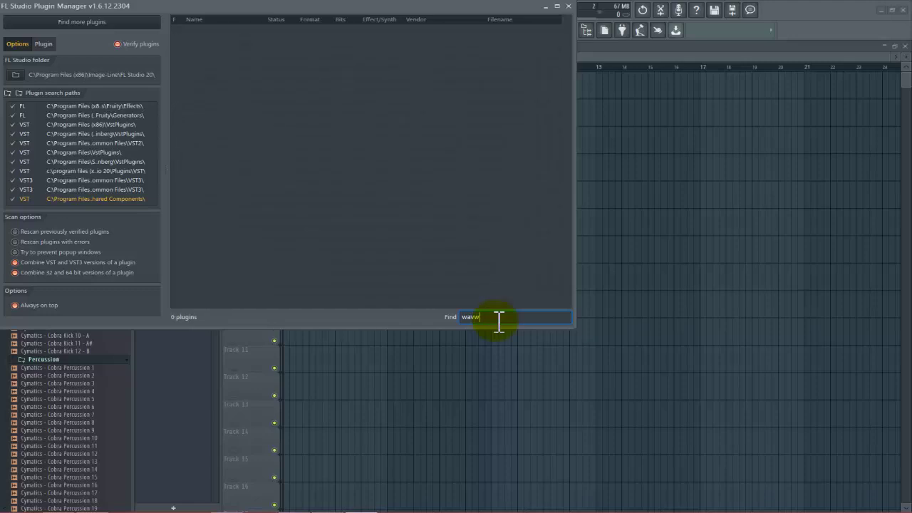
key(BackSpace)
text(es)
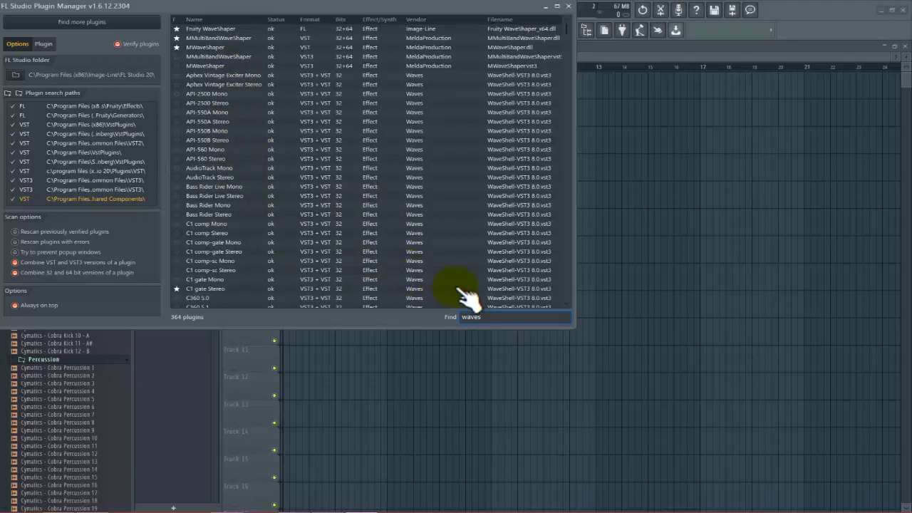
- Filter the list by 'cla' to show 19 Waves CLA plugins, then close the Plugin Manager
key(BackSpace)
key(BackSpace)
key(BackSpace)
key(BackSpace)
key(BackSpace)
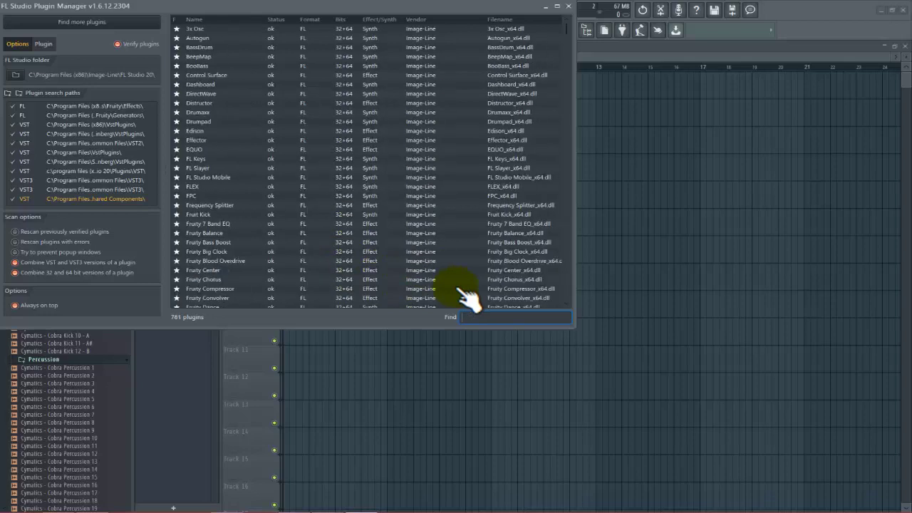
text(cla)
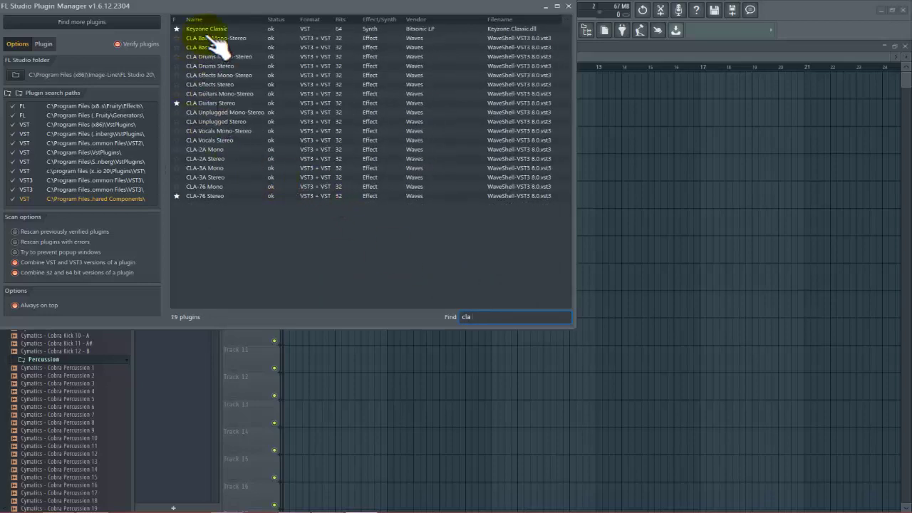
click(568, 6)
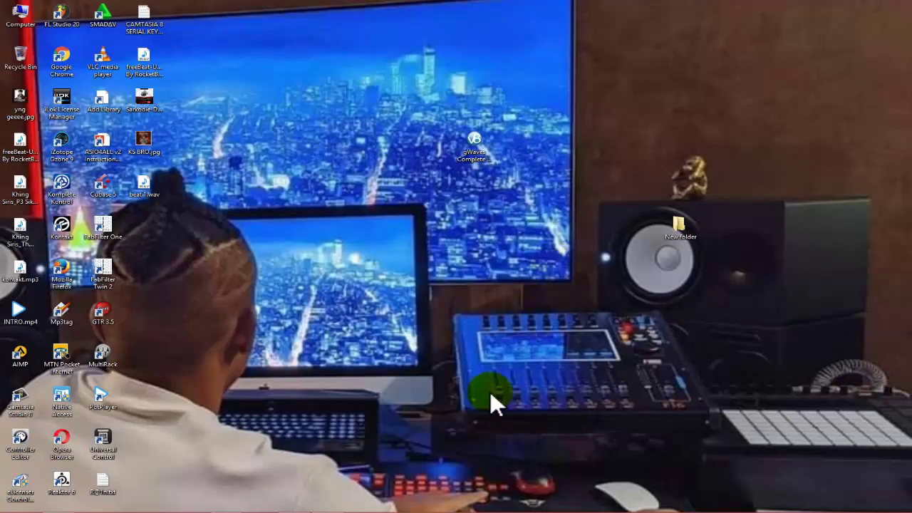
mouse_move(452, 508)
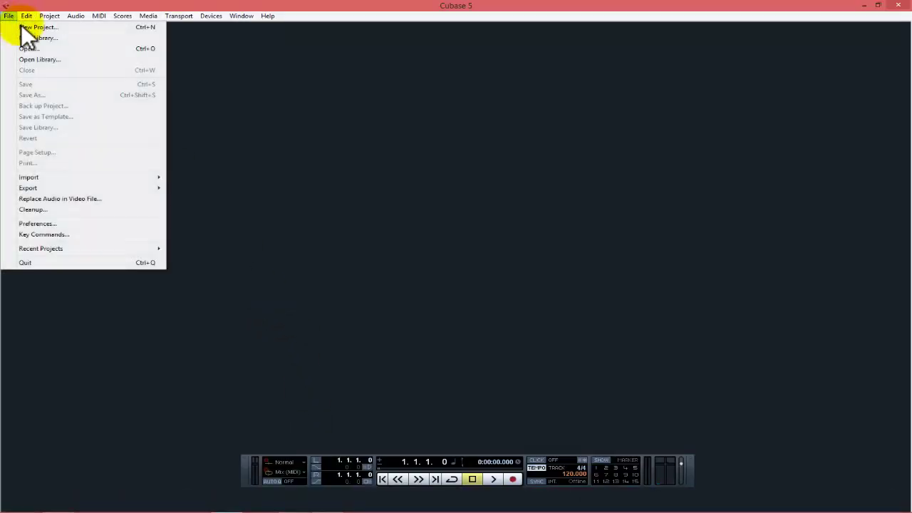
- Create a new Empty project in the suggested project folder
click(22, 29)
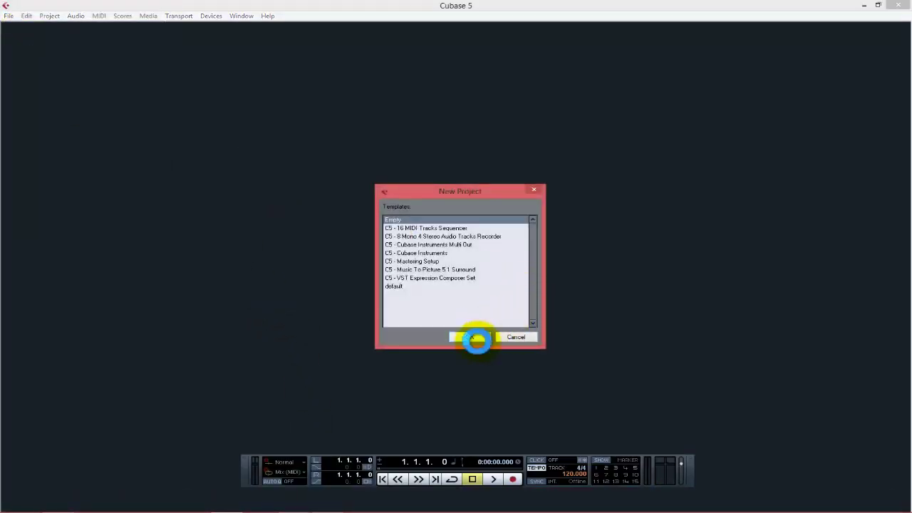
click(476, 339)
click(473, 345)
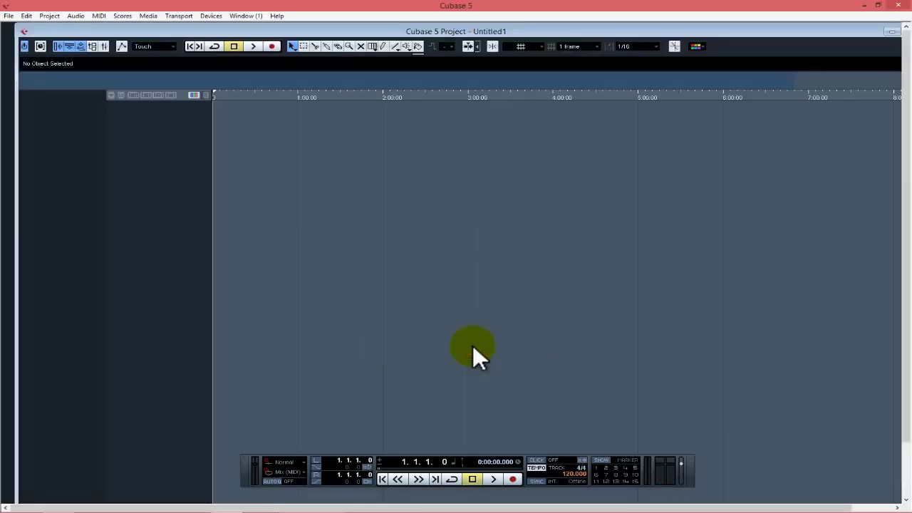
- Add an audio track with Mono channel configuration
right_click(168, 120)
click(179, 126)
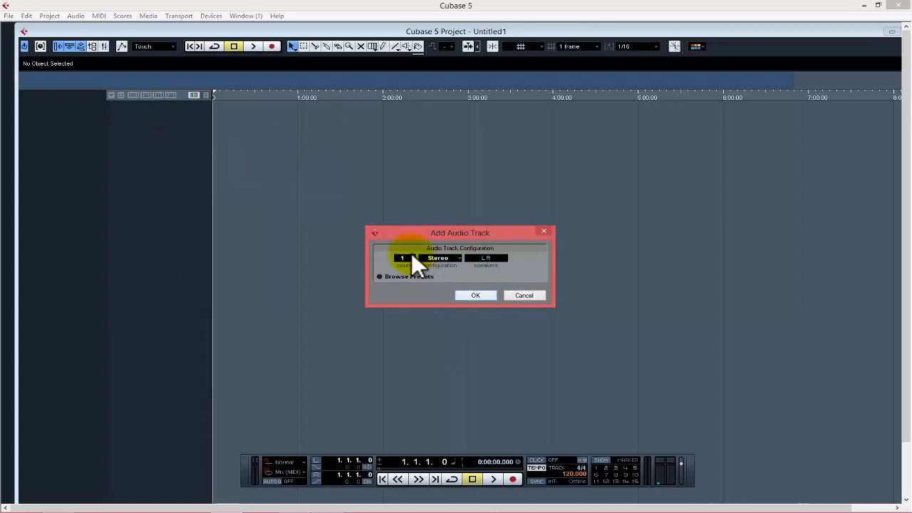
click(435, 259)
click(446, 268)
- Confirm the new track and open Audio 01's first insert slot to browse Bass, Dynamics and EQ plug-ins
click(475, 295)
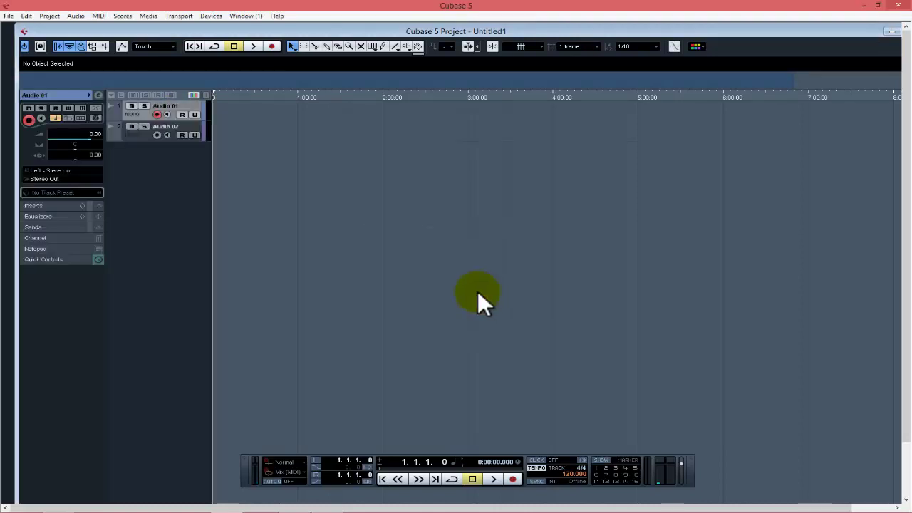
click(51, 207)
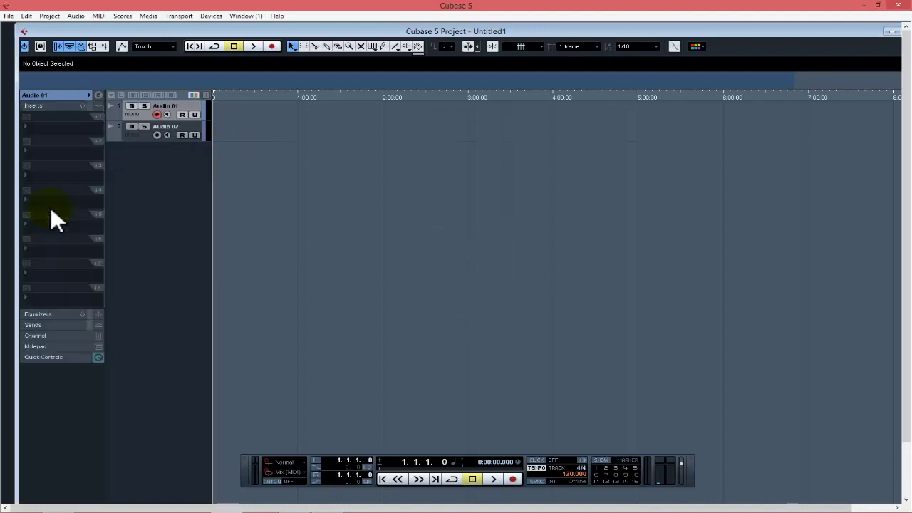
click(61, 129)
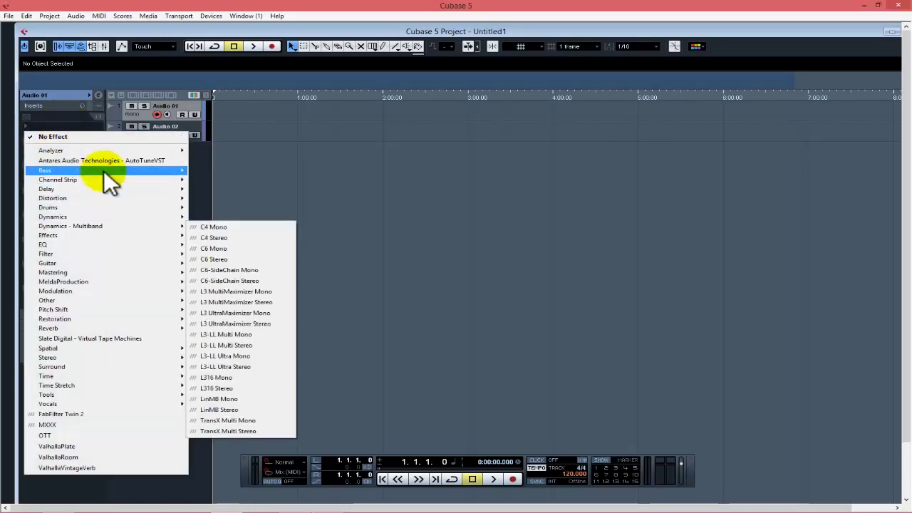
mouse_move(106, 220)
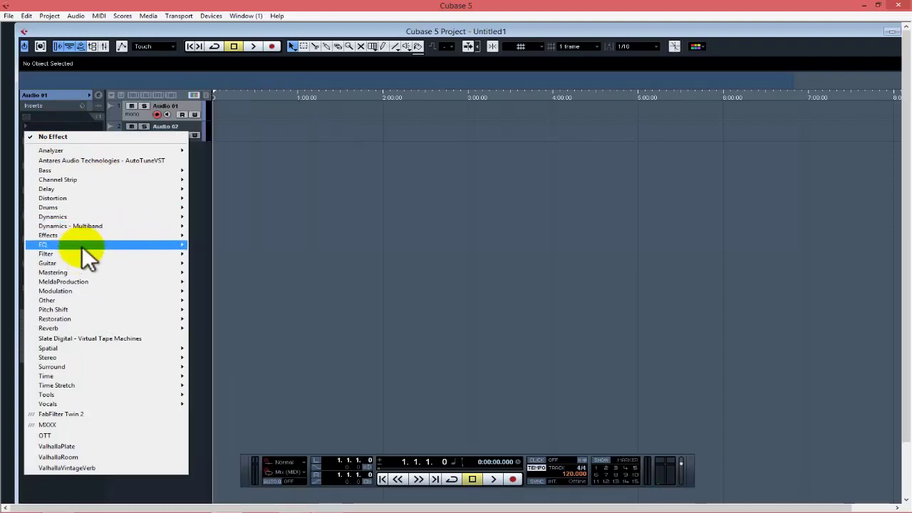
mouse_move(82, 247)
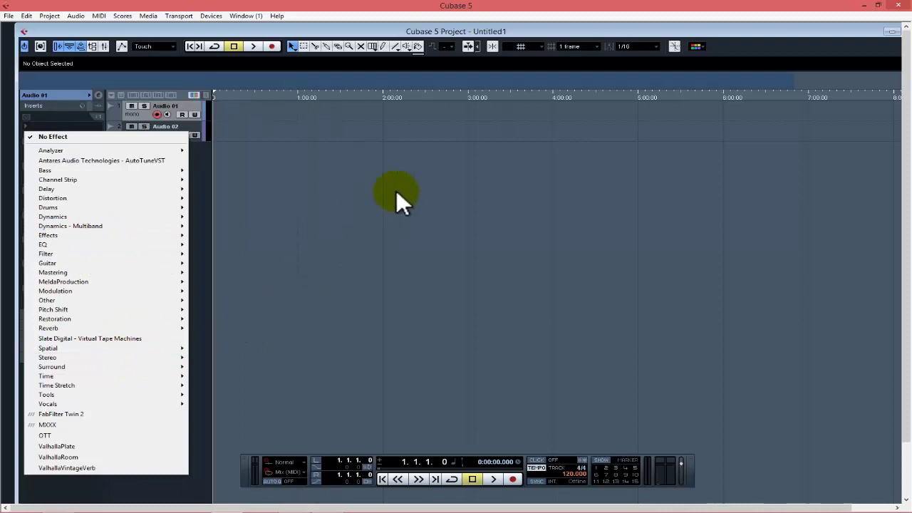
- Dismiss the insert menu without adding a plug-in, then launch FL Studio from the taskbar
click(467, 172)
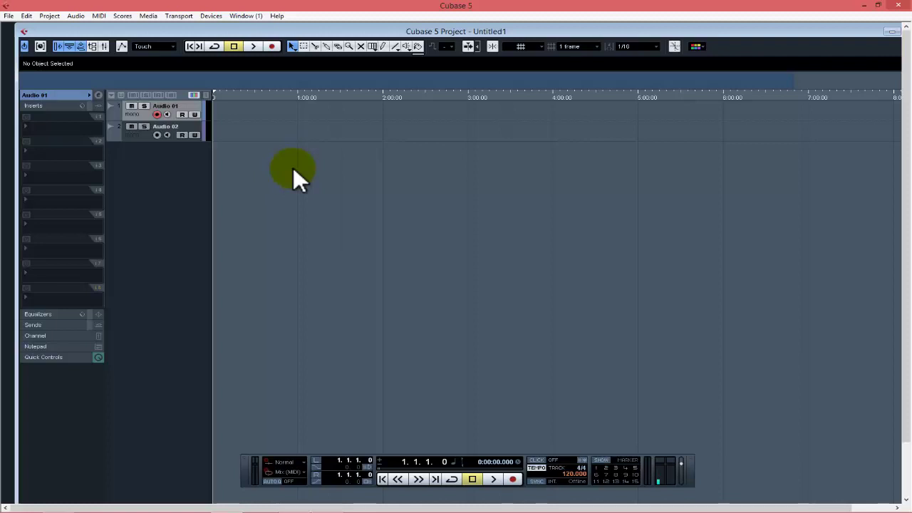
mouse_move(489, 508)
drag(157, 504, 91, 505)
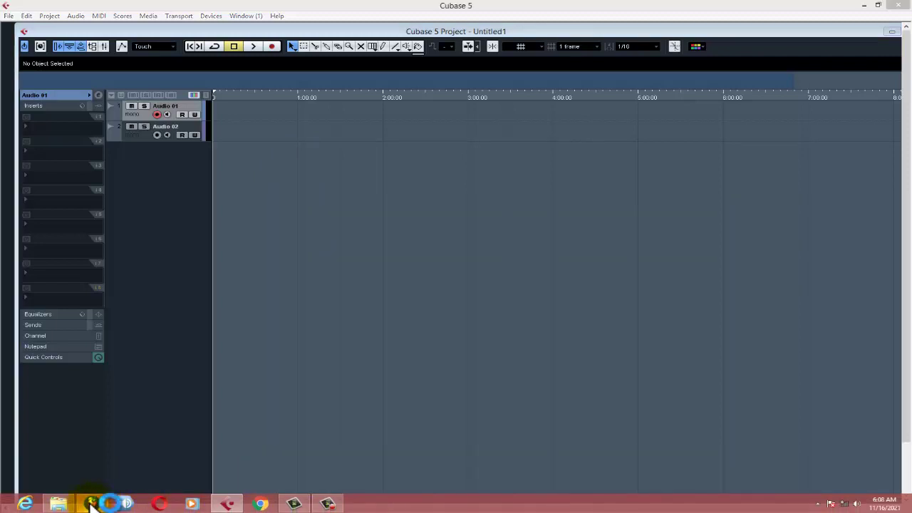
- Launch FL Studio 20, dismiss the MIDI settings and Options menu, and show the Mixer
click(92, 505)
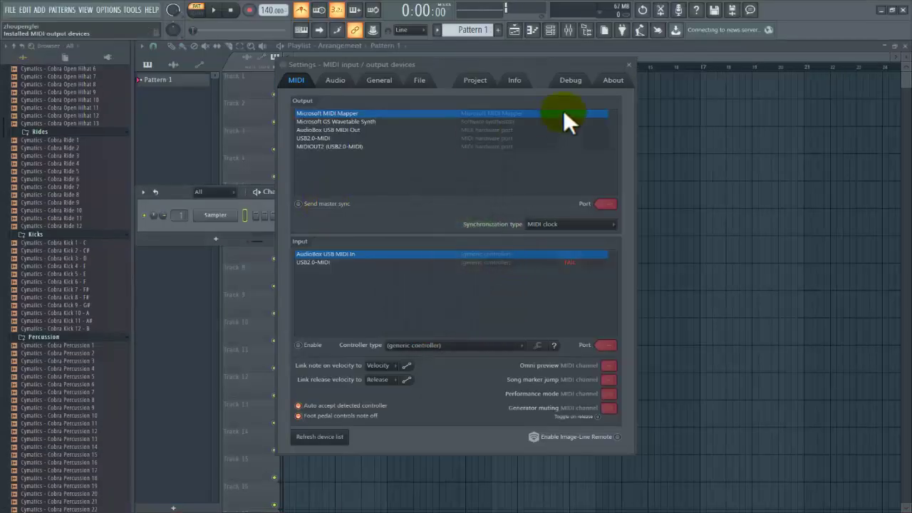
click(627, 64)
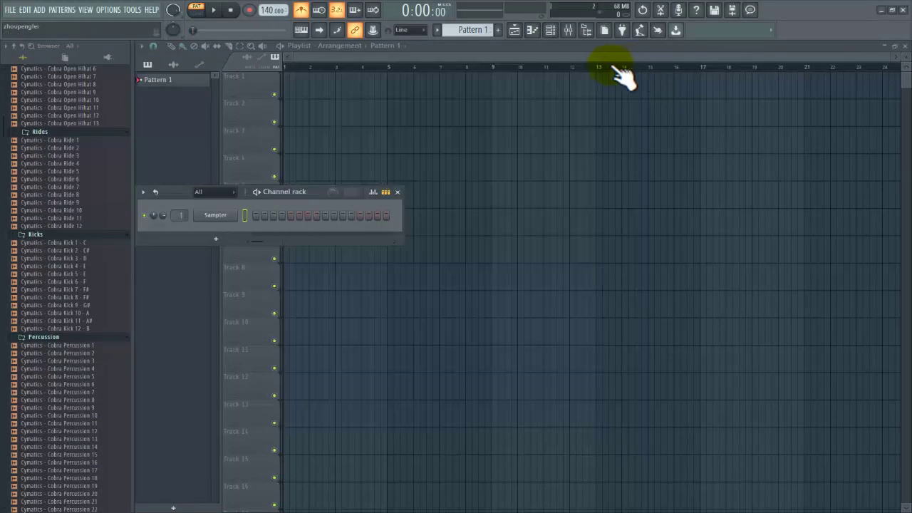
click(107, 10)
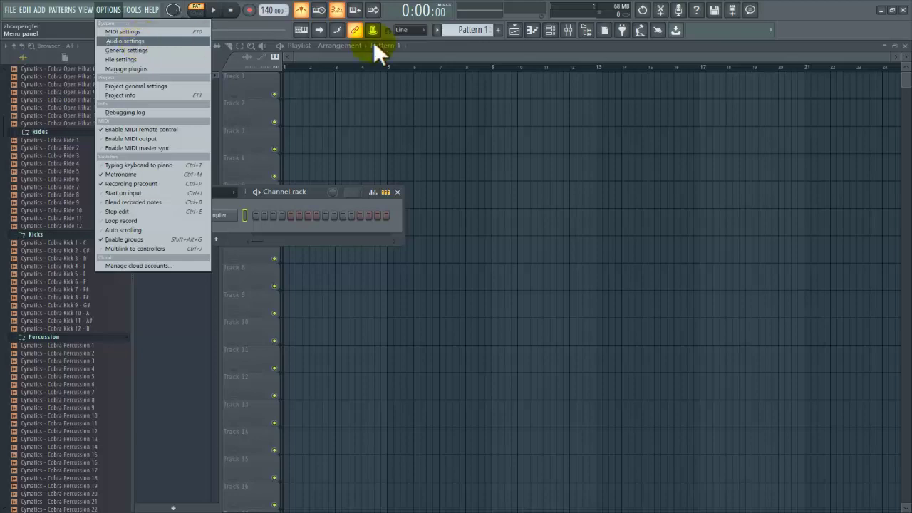
click(580, 30)
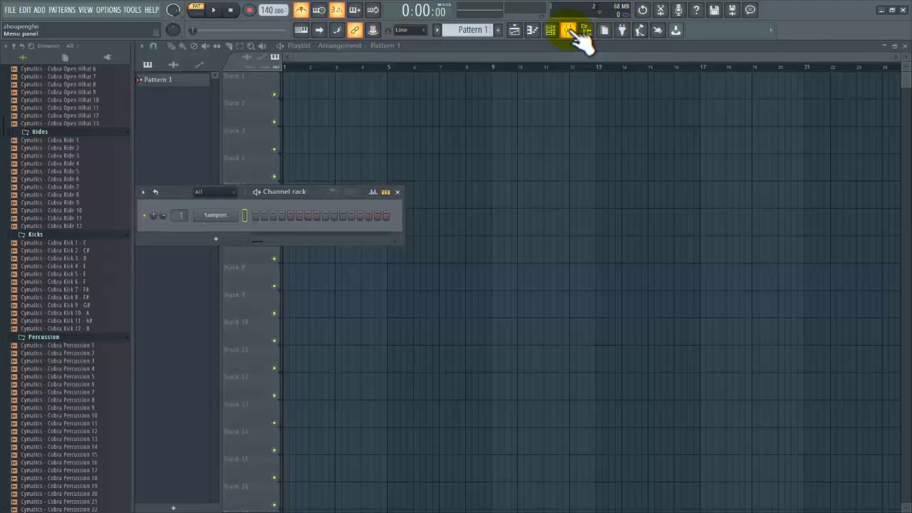
click(568, 30)
- Select Insert 1, open More plugins for slot 1, and filter the list to 'auto' (24 effects)
click(209, 155)
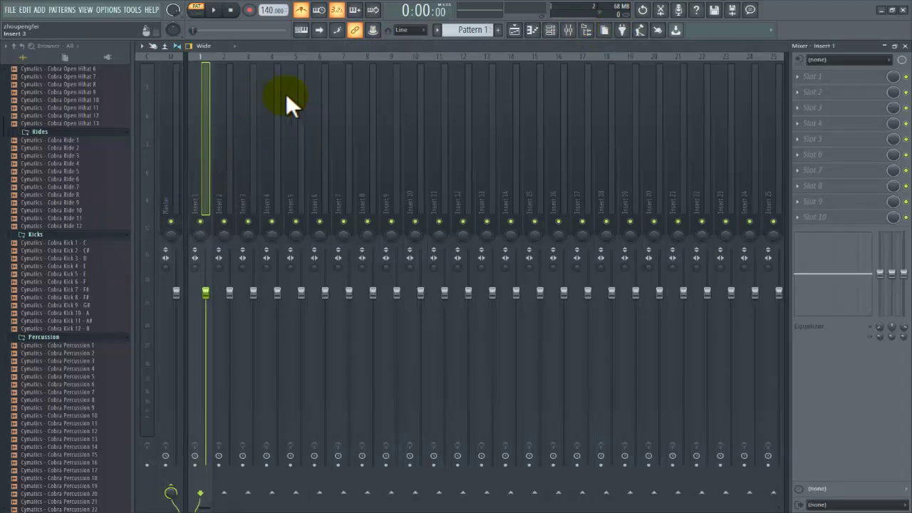
click(816, 77)
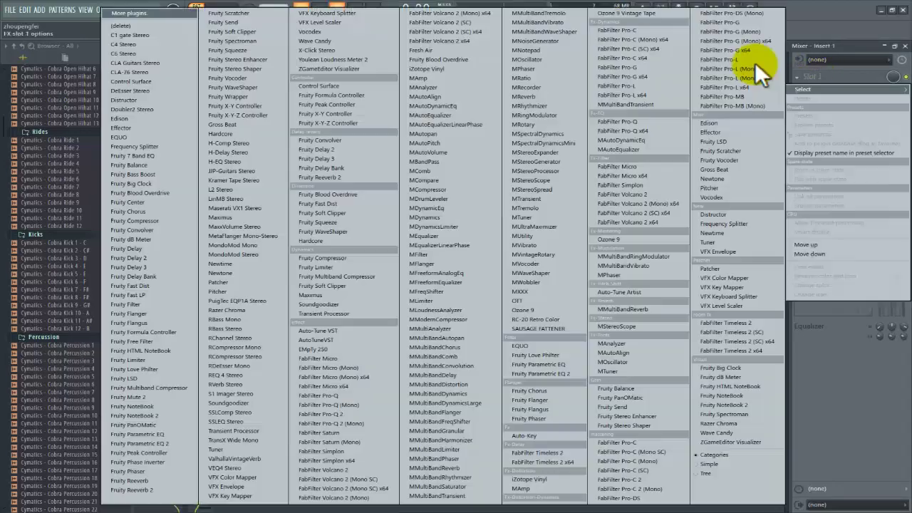
click(178, 12)
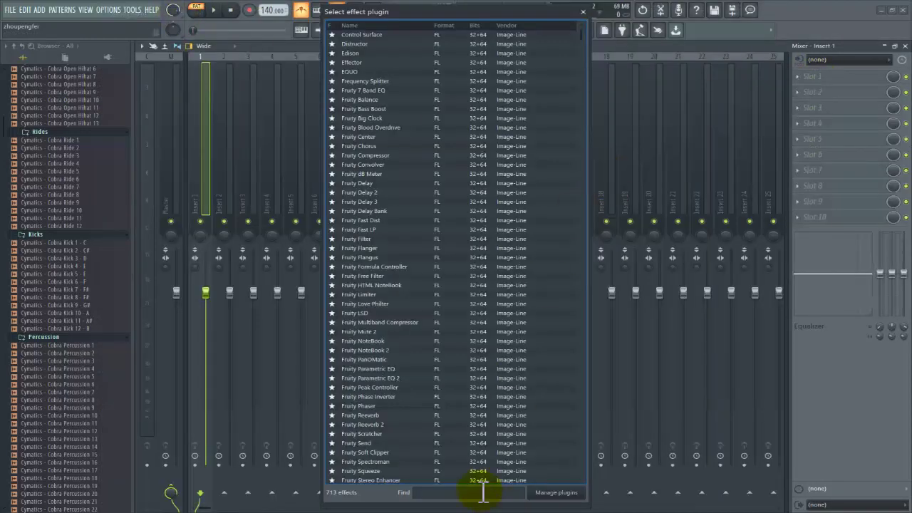
click(484, 492)
text(autop)
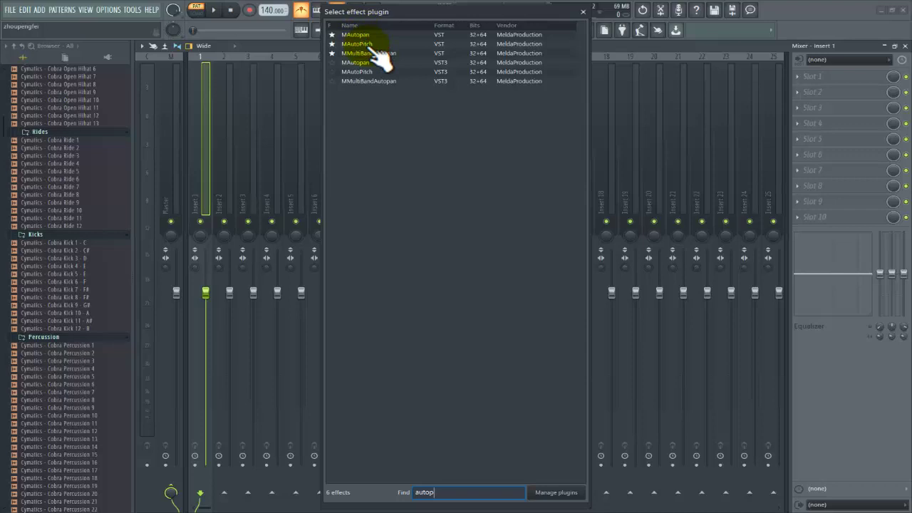
key(BackSpace)
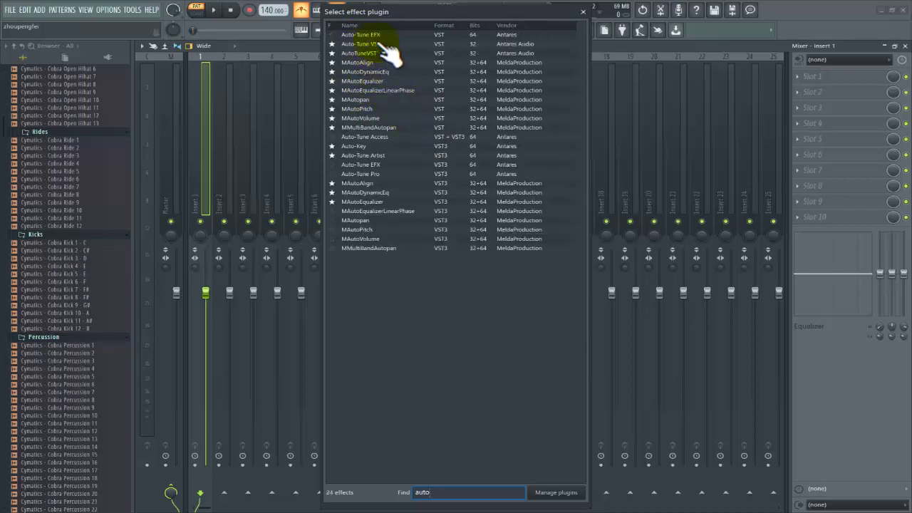
- Load Auto-Tune Pro (VST3) into Insert 1's first slot, then return to Cubase 5
double_click(366, 174)
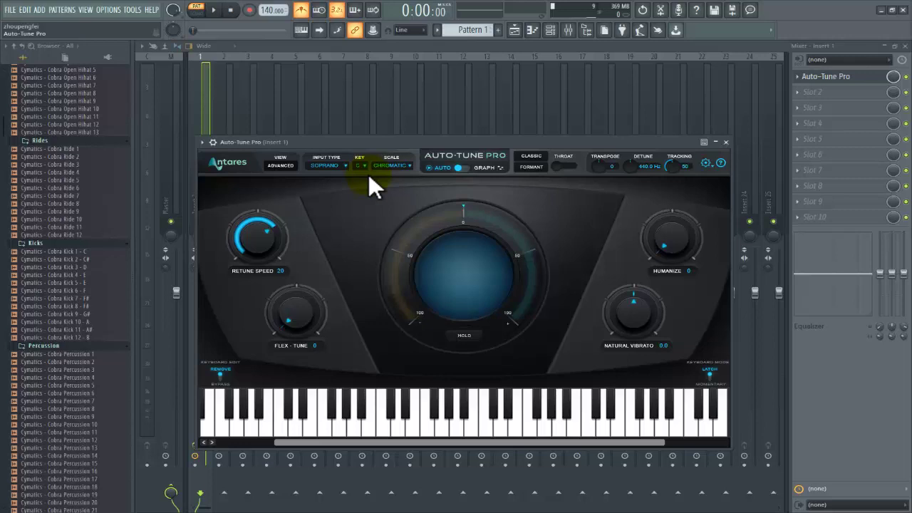
key(alt+Tab)
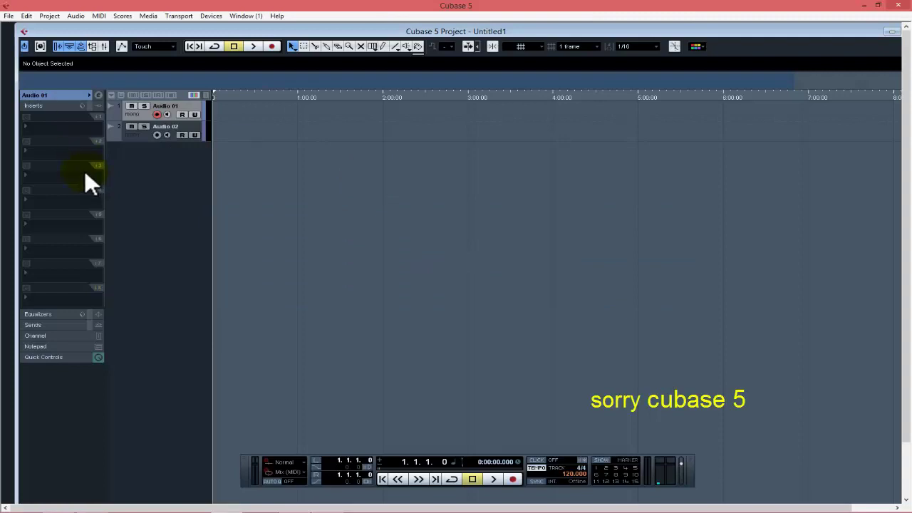
- Put the Waves CLA-2A Stereo compressor from the Dynamics submenu on Audio 01's insert slot 2
click(60, 150)
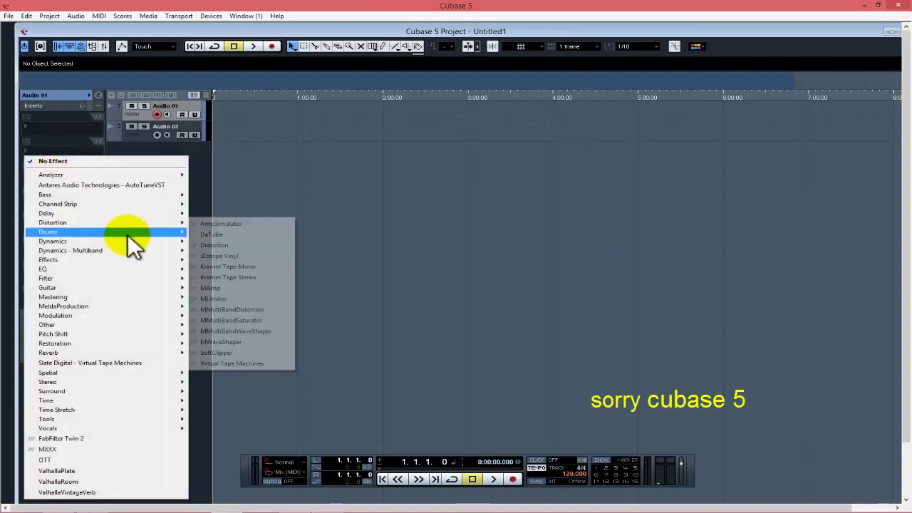
mouse_move(130, 241)
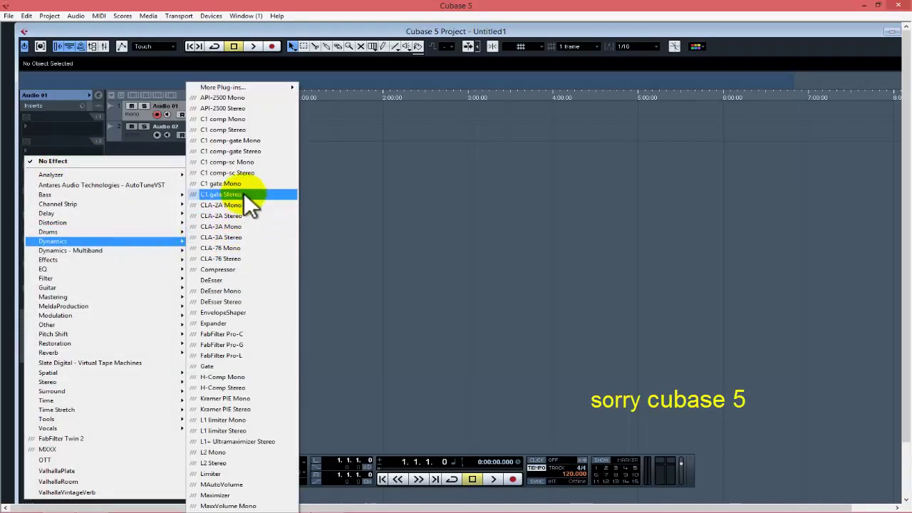
click(237, 215)
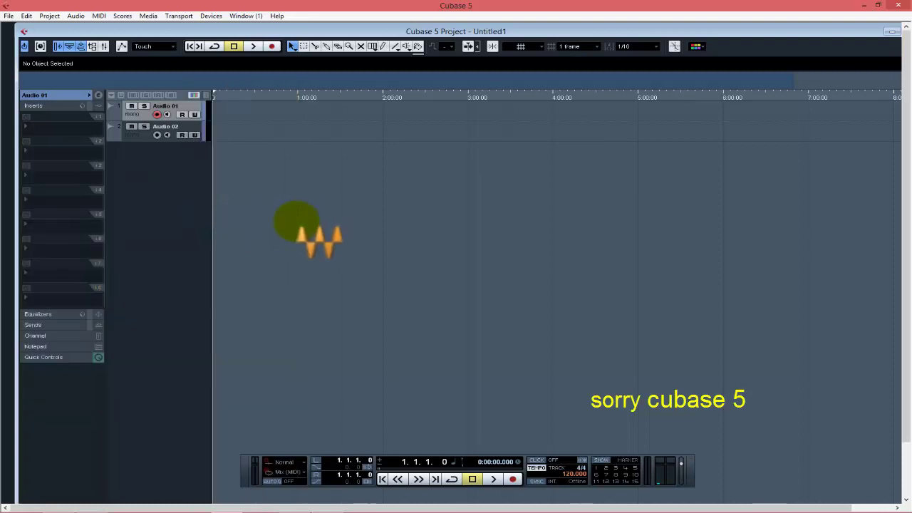